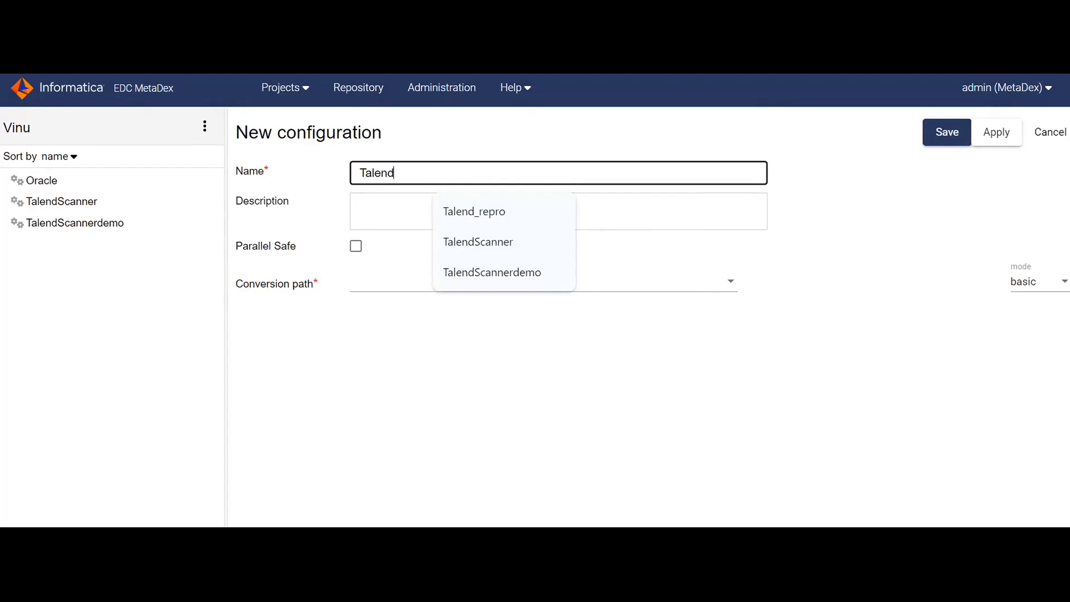
- Set the new Talend configuration's conversion path to Talend Data Integration to EDC
{"action": "left_click", "coordinate": [368, 284]}
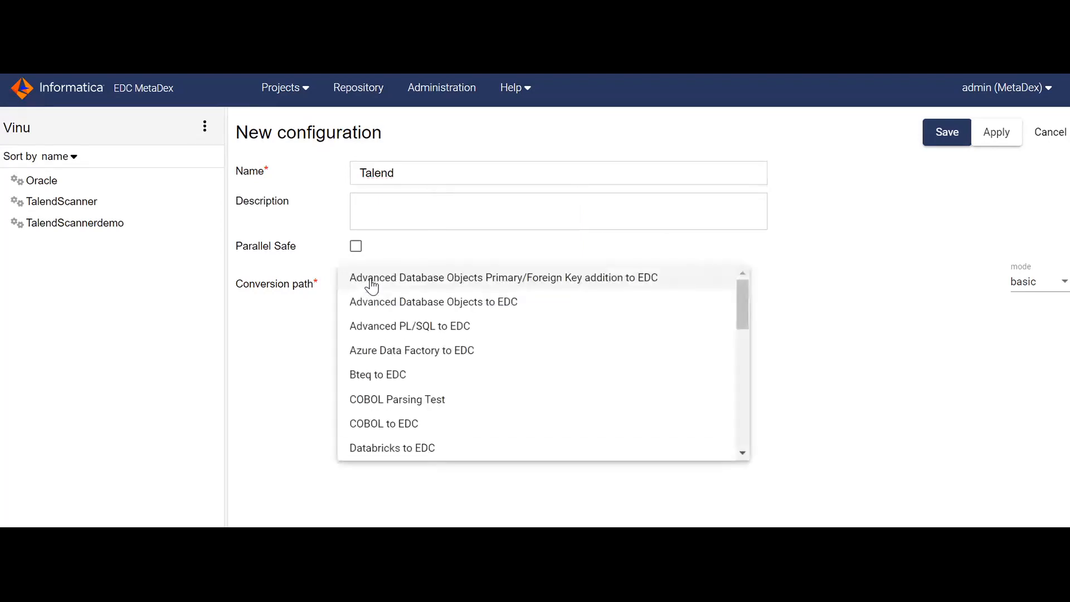
{"action": "key", "text": "t"}
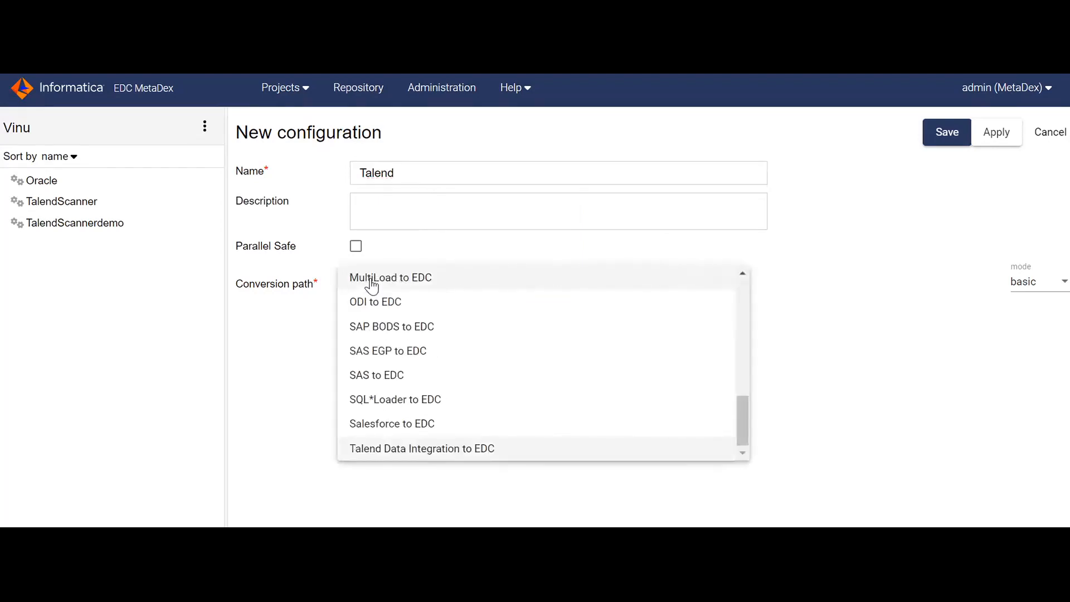
{"action": "left_click", "coordinate": [440, 449]}
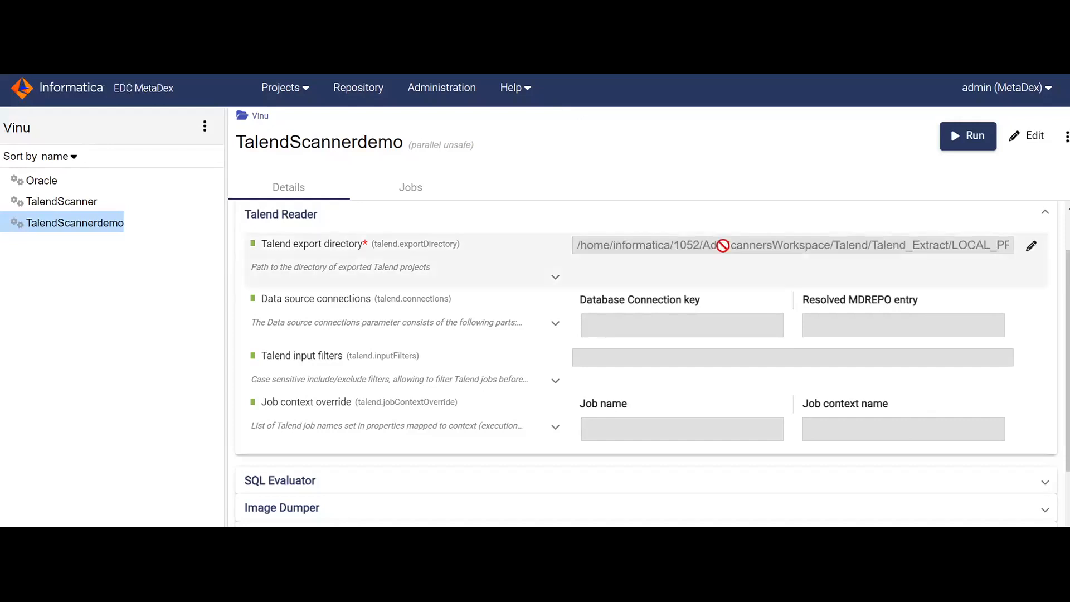
- Open TalendScannerdemo's Talend export directory parameter and save it with the path /home/informatica/1052/AdvScannersWorkspace/Talend/Talend_Extract/LOCAL_PROJECT
{"action": "left_click", "coordinate": [1032, 248]}
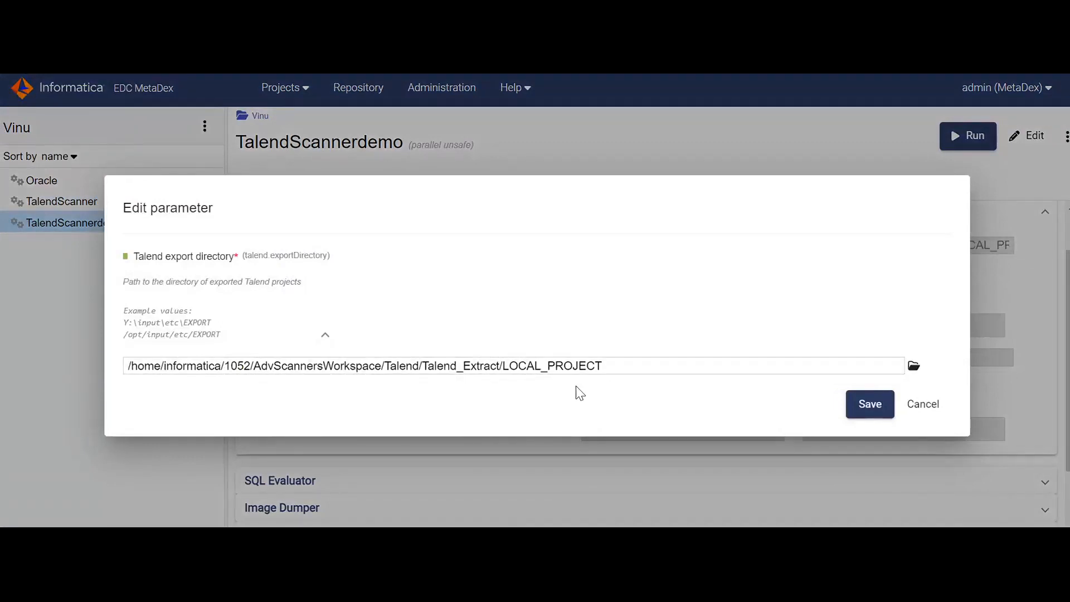
{"action": "left_click", "coordinate": [853, 412]}
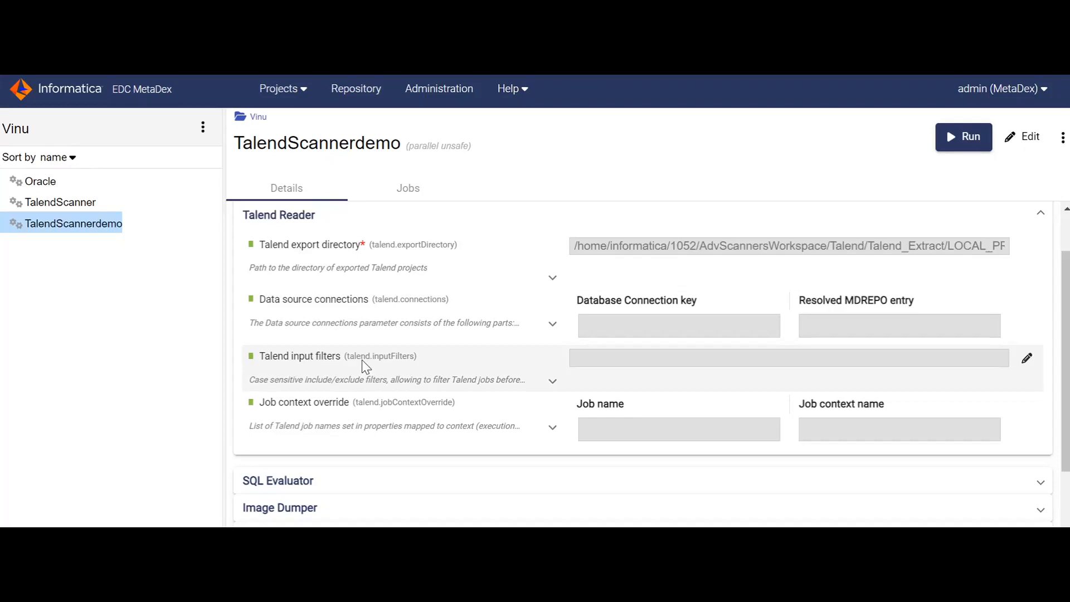
- Review the remaining Talend Reader parameters and the Enterprise Data Catalog Writer settings of TalendScannerdemo
{"action": "scroll", "coordinate": [641, 335], "scroll_direction": "down", "scroll_amount": 3}
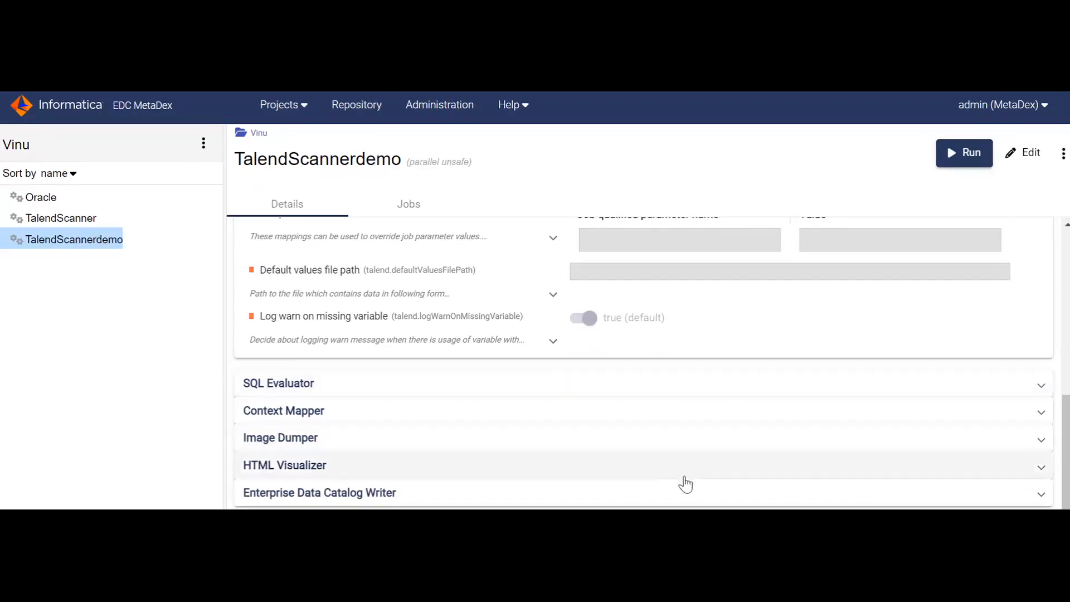
{"action": "left_click", "coordinate": [685, 494]}
{"action": "scroll", "coordinate": [718, 333], "scroll_direction": "down", "scroll_amount": 3}
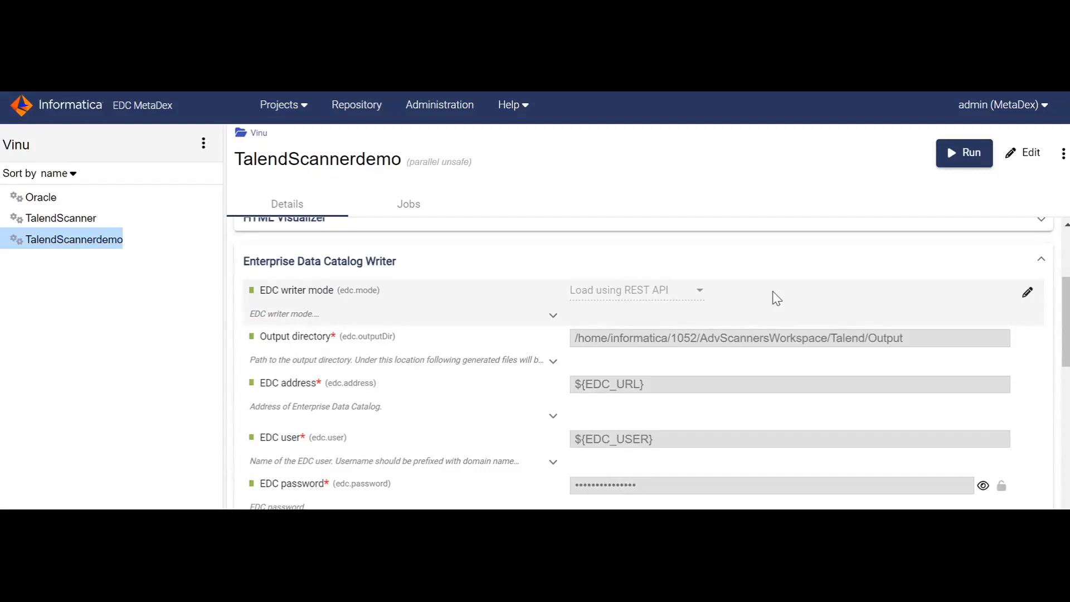
{"action": "scroll", "coordinate": [776, 299], "scroll_direction": "down", "scroll_amount": 1}
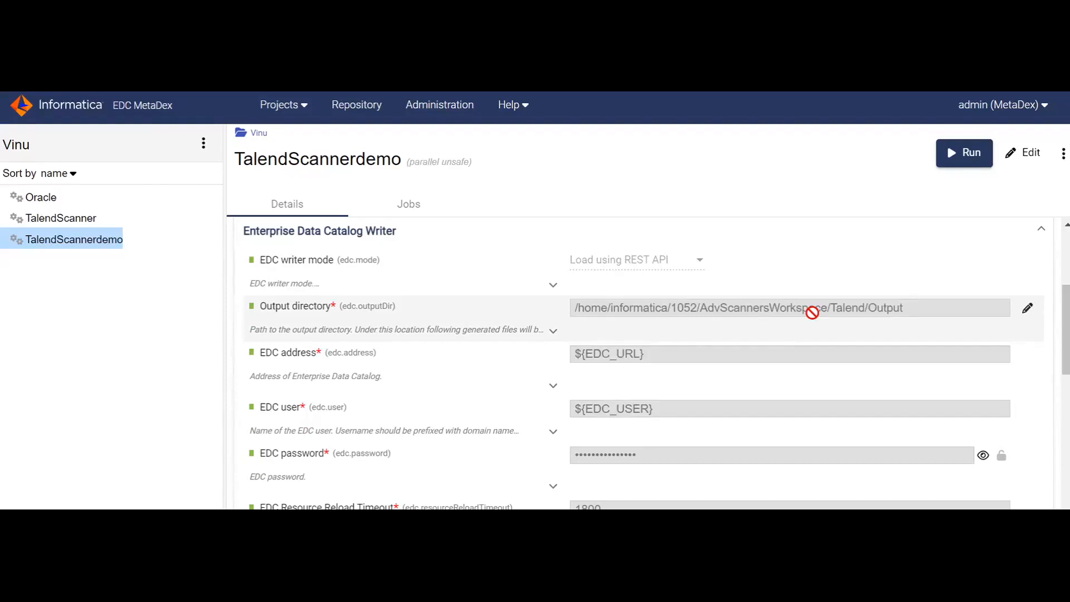
{"action": "scroll", "coordinate": [812, 315], "scroll_direction": "down", "scroll_amount": 4}
{"action": "scroll", "coordinate": [814, 317], "scroll_direction": "down", "scroll_amount": 1}
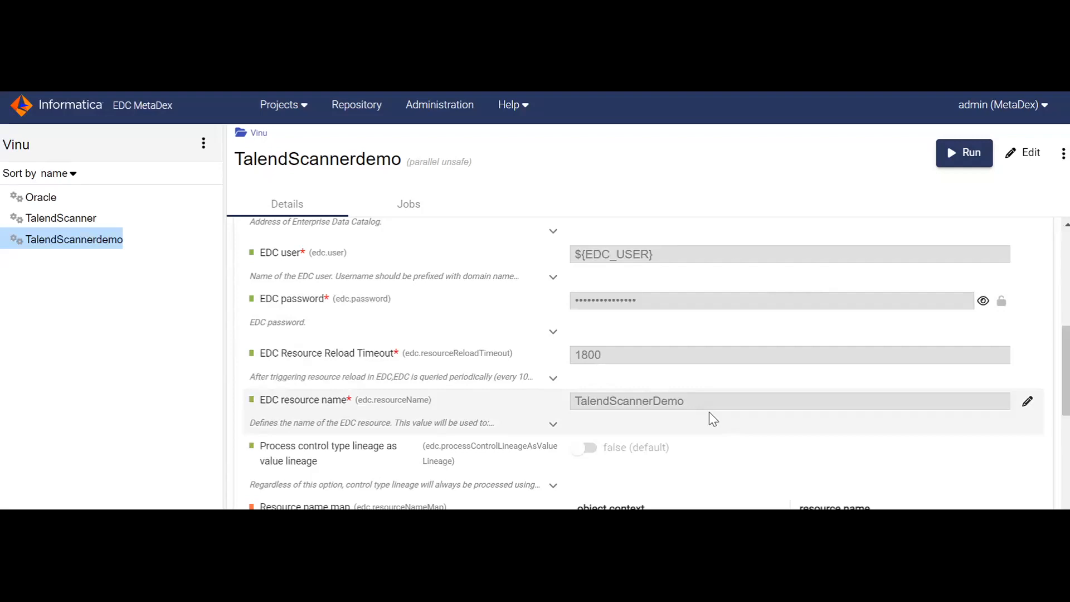
{"action": "scroll", "coordinate": [713, 419], "scroll_direction": "down", "scroll_amount": 5}
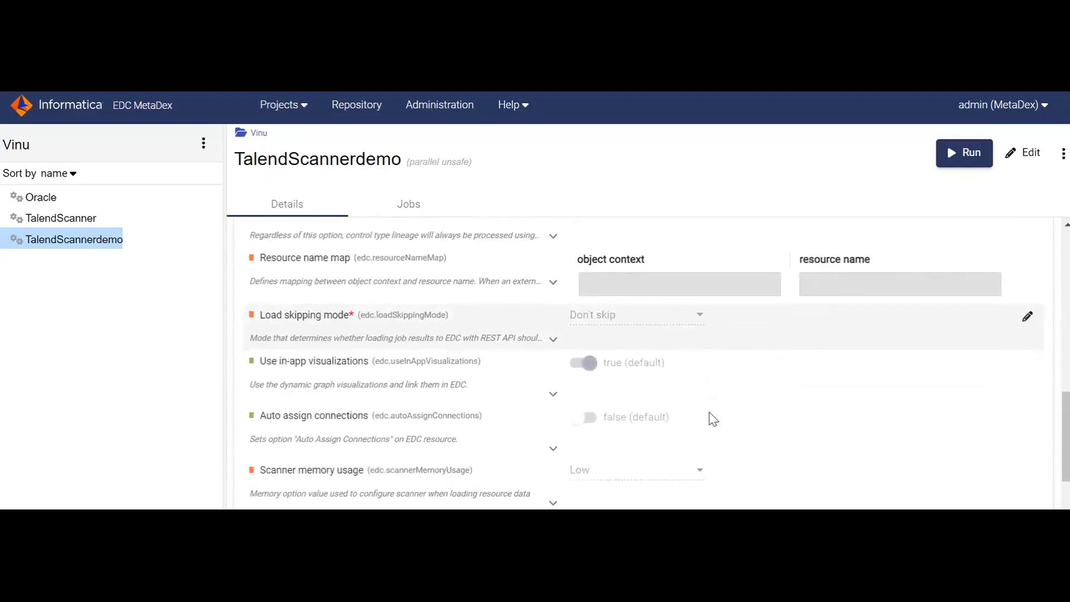
{"action": "scroll", "coordinate": [714, 419], "scroll_direction": "down", "scroll_amount": 2}
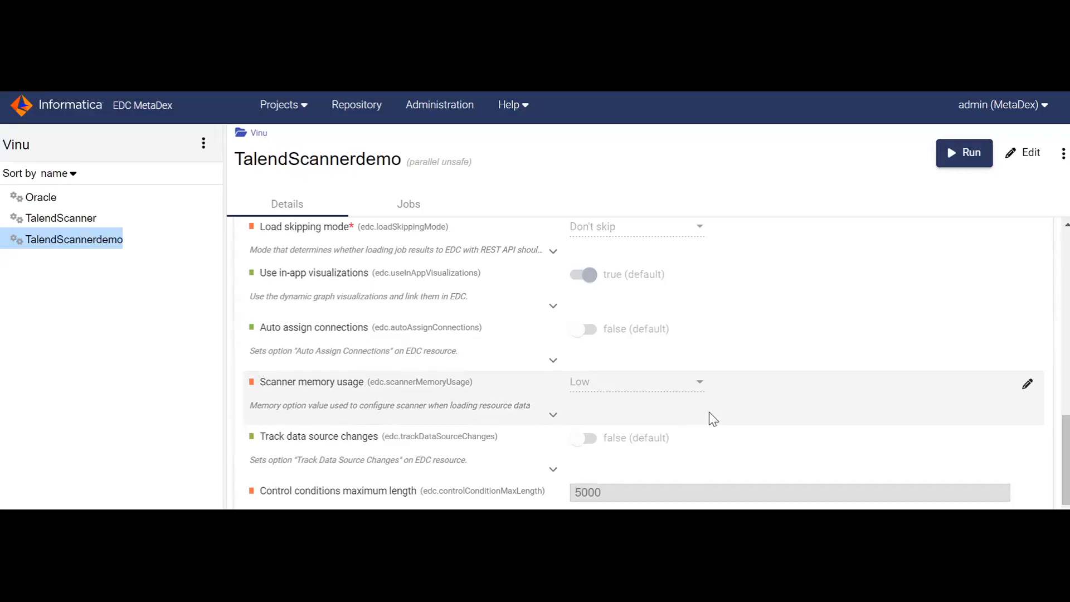
- Run the TalendScannerdemo configuration and check the job's standard output and logs
{"action": "left_click", "coordinate": [965, 152]}
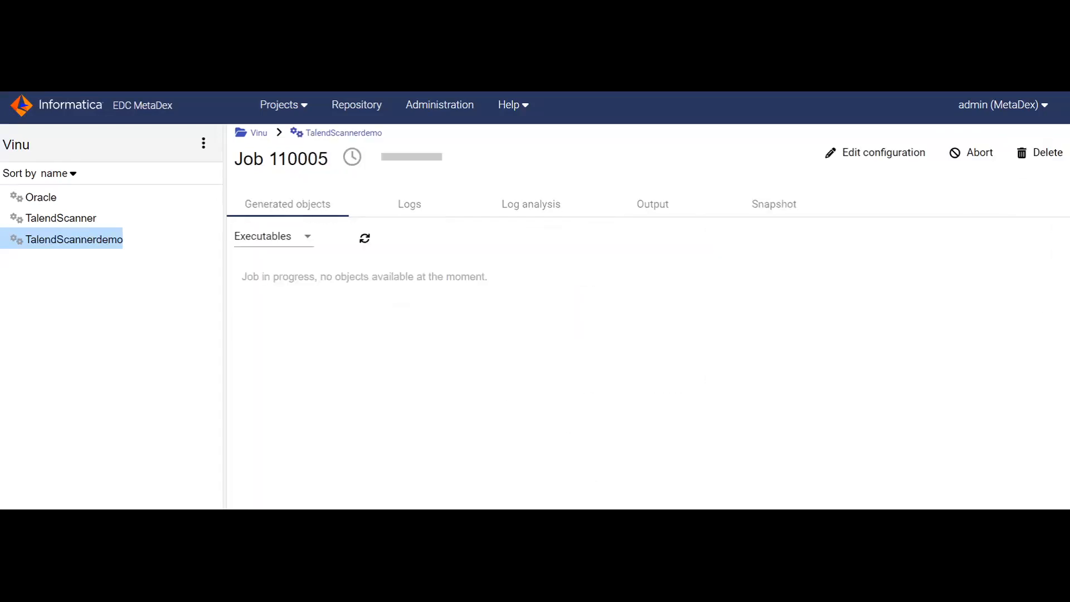
{"action": "left_click", "coordinate": [661, 209]}
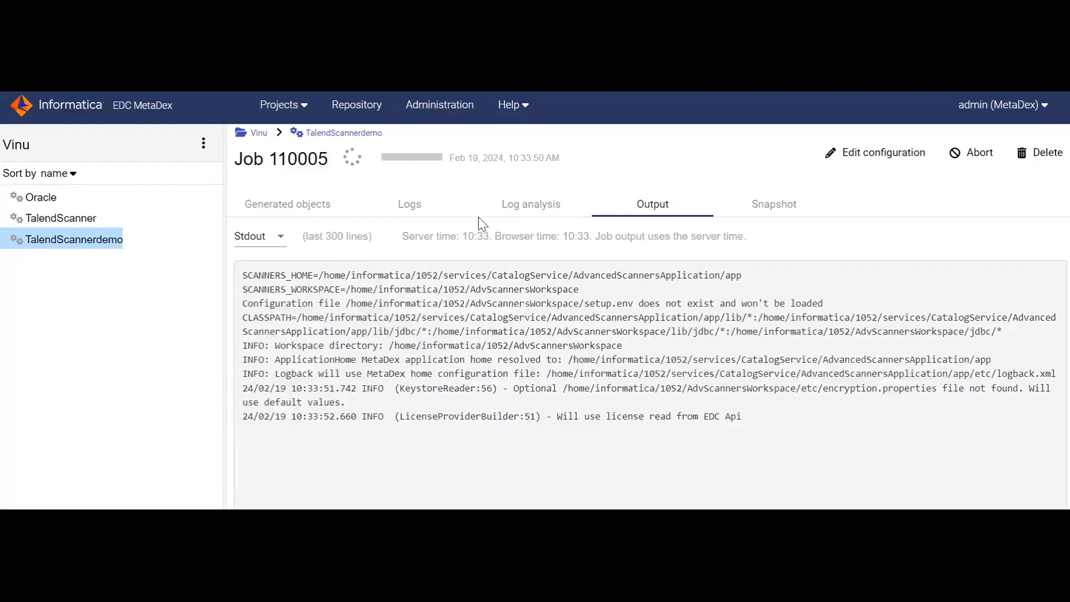
{"action": "left_click", "coordinate": [400, 208]}
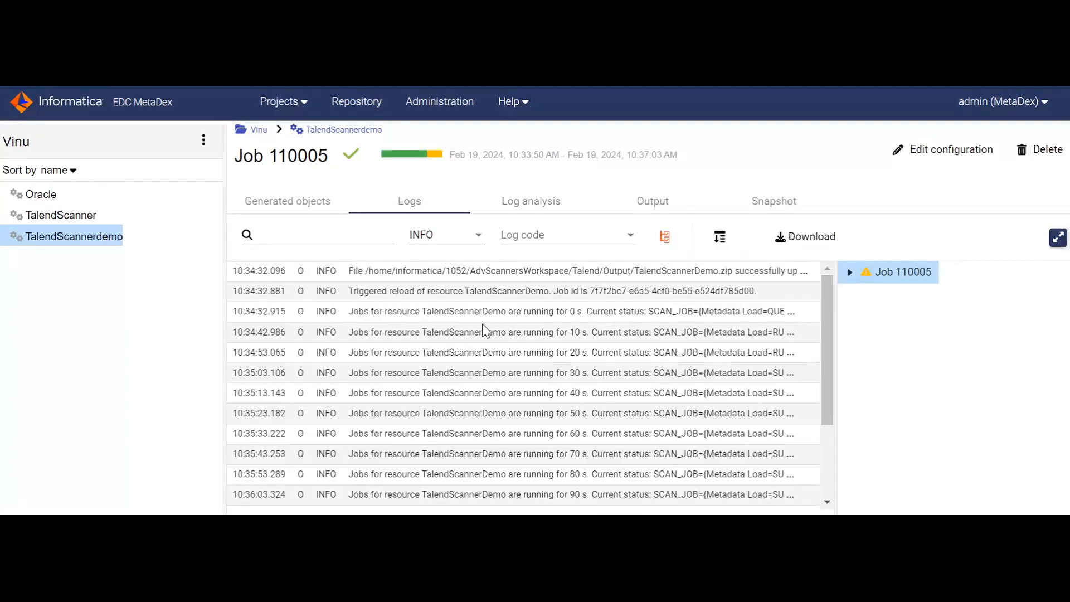
{"action": "left_click", "coordinate": [432, 162]}
- Examine the executables the job generated under LOCAL_PROJECT, then collapse the project tree
{"action": "left_click", "coordinate": [313, 205]}
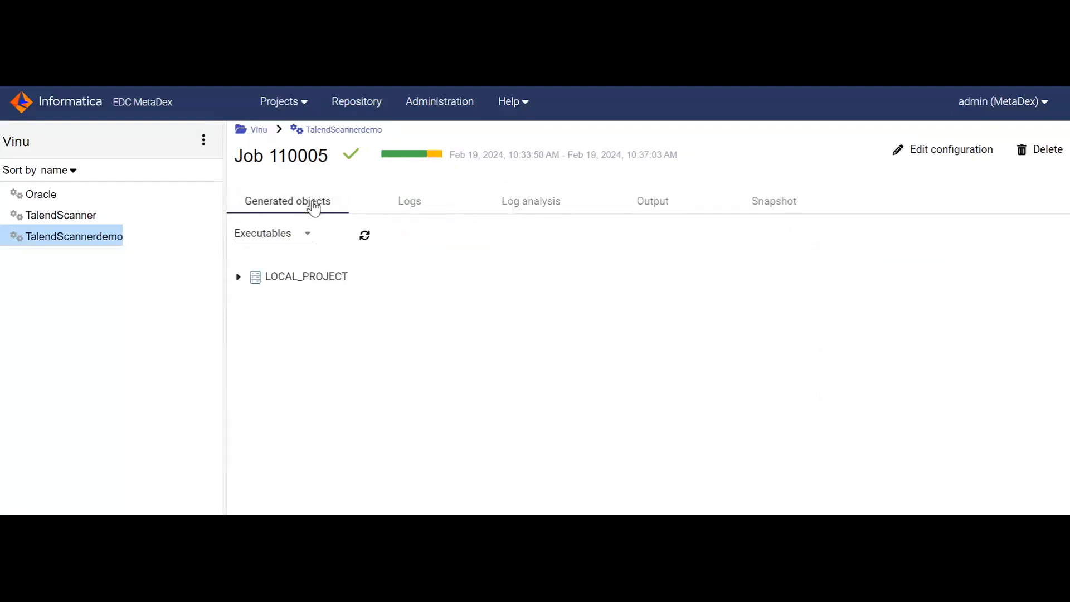
{"action": "left_click", "coordinate": [236, 279]}
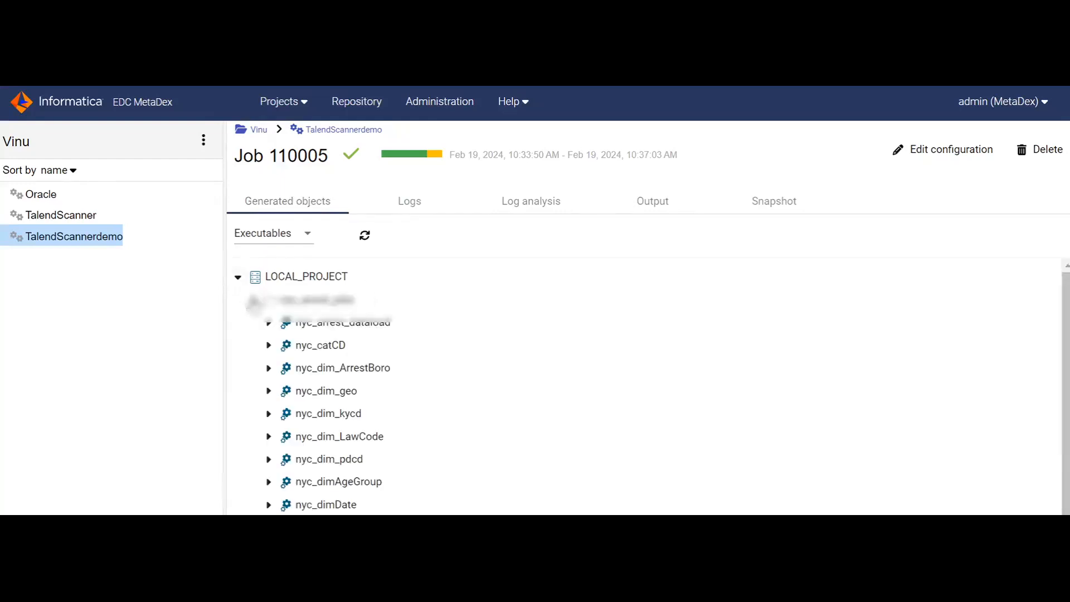
{"action": "left_click", "coordinate": [254, 301]}
{"action": "left_click", "coordinate": [237, 277]}
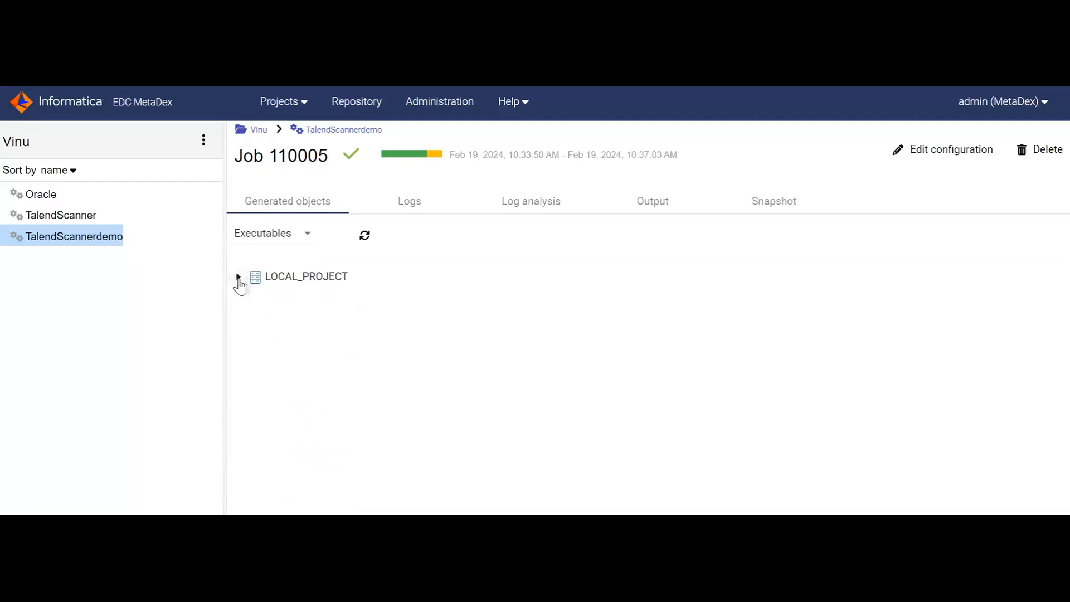
- Examine the job's generated sources and targets under talend_host and host
{"action": "left_click", "coordinate": [289, 238]}
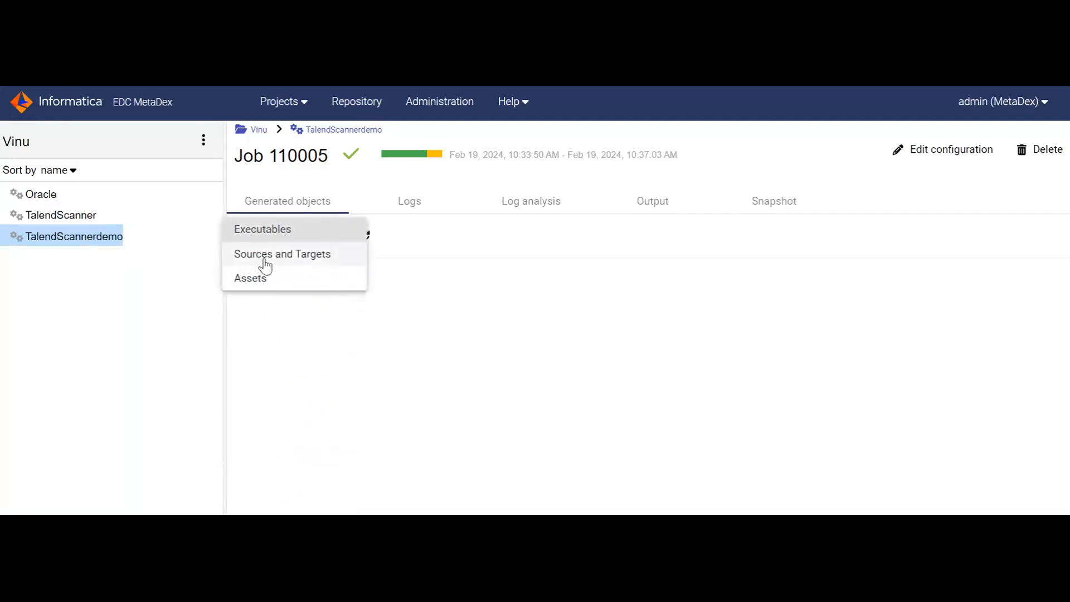
{"action": "left_click", "coordinate": [266, 256]}
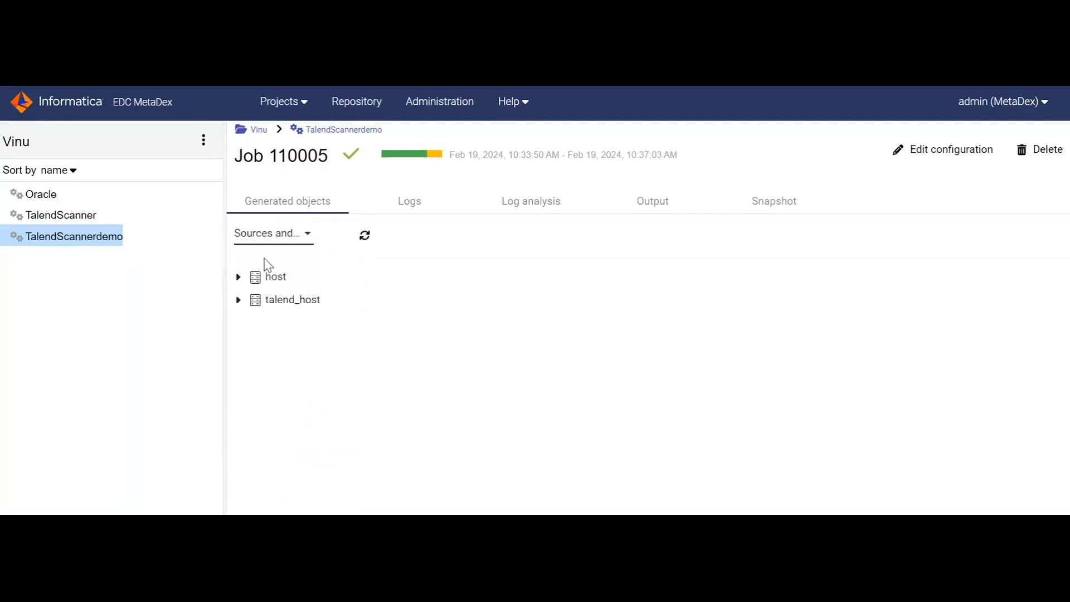
{"action": "left_click", "coordinate": [238, 300]}
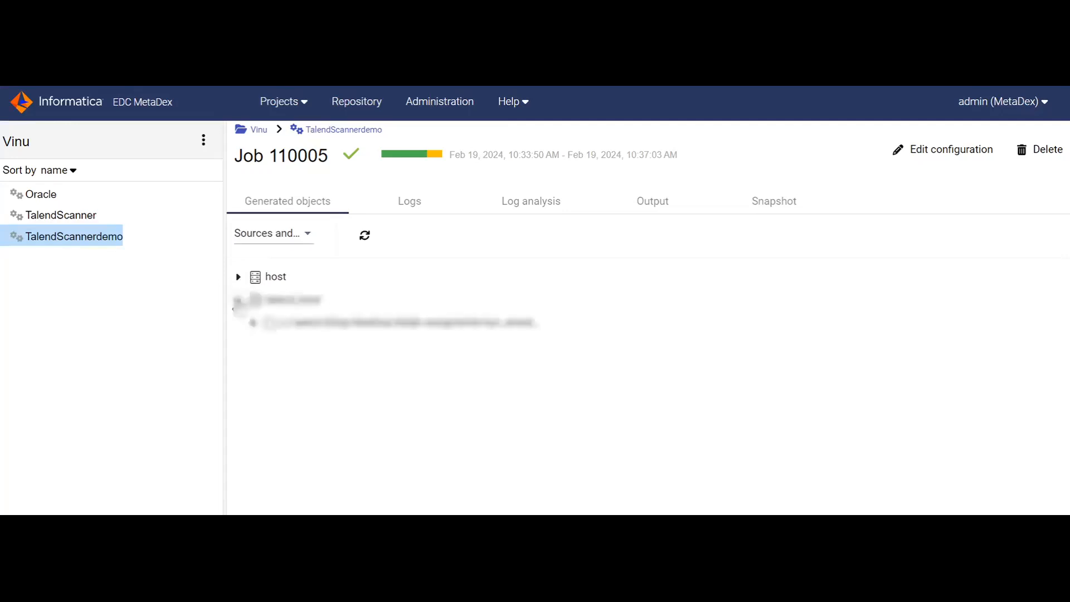
{"action": "left_click", "coordinate": [253, 322]}
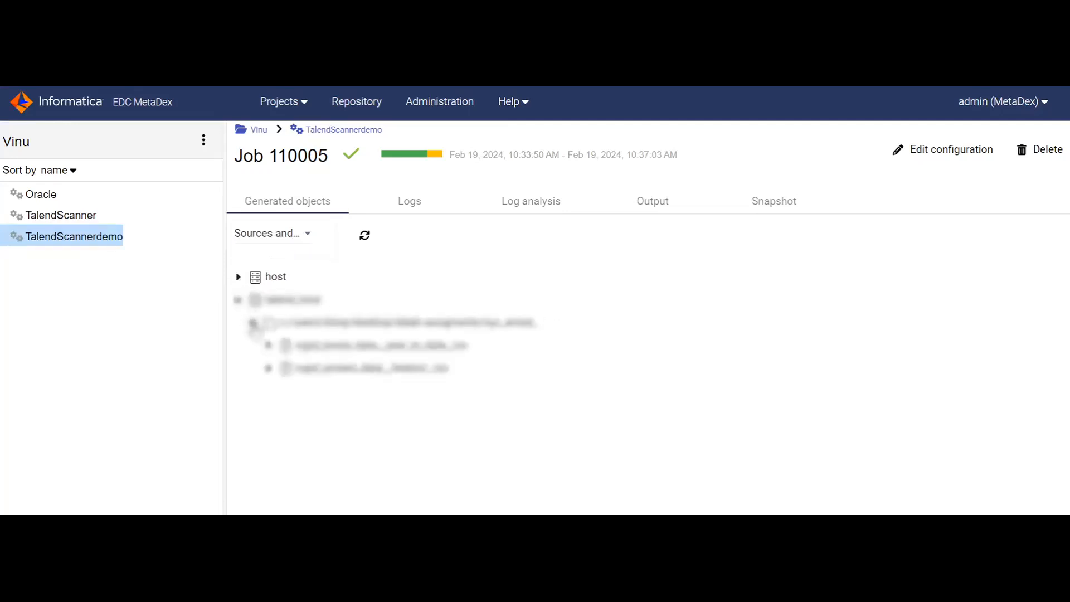
{"action": "left_click", "coordinate": [253, 323]}
{"action": "left_click", "coordinate": [238, 277]}
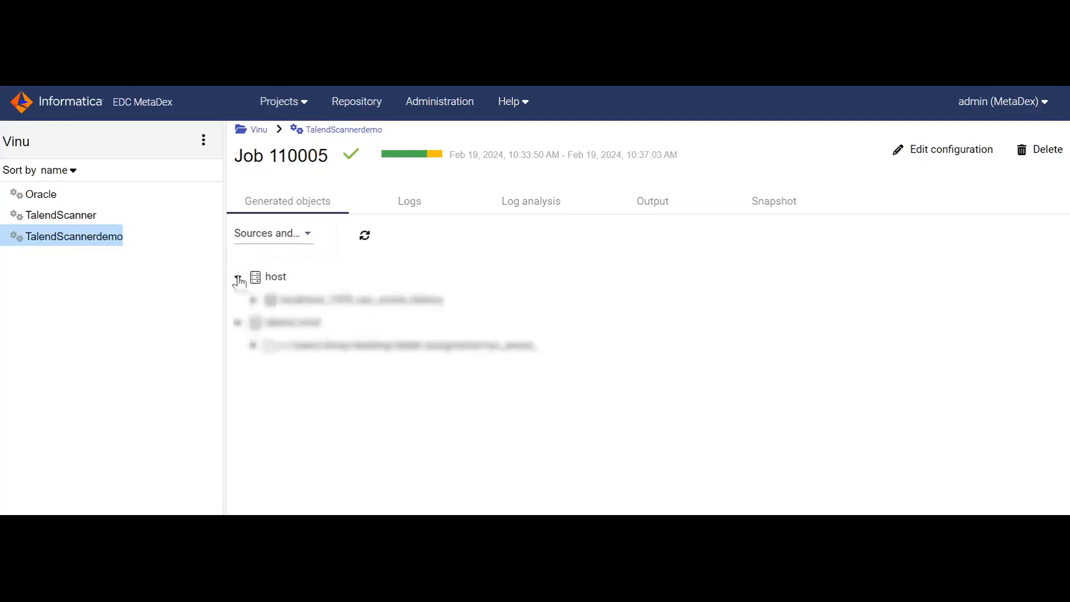
{"action": "left_click", "coordinate": [252, 300]}
{"action": "left_click", "coordinate": [253, 300]}
{"action": "left_click", "coordinate": [238, 277]}
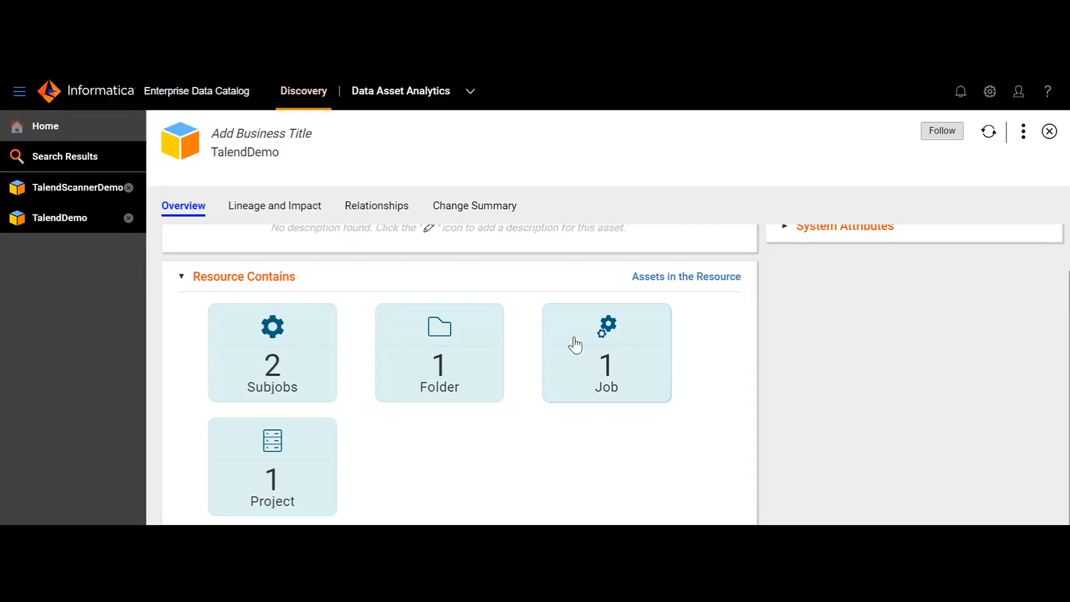
- In Enterprise Data Catalog, open the TalendDemo subjob tDBInput_1 and examine its source and target tables and its lineage
{"action": "left_click", "coordinate": [313, 358]}
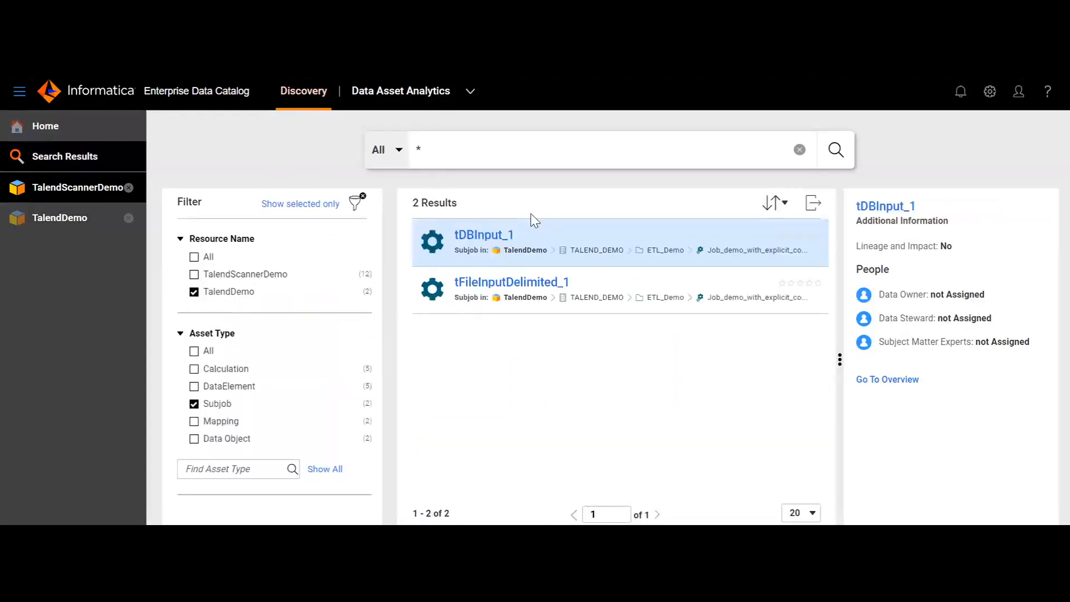
{"action": "left_click", "coordinate": [486, 241]}
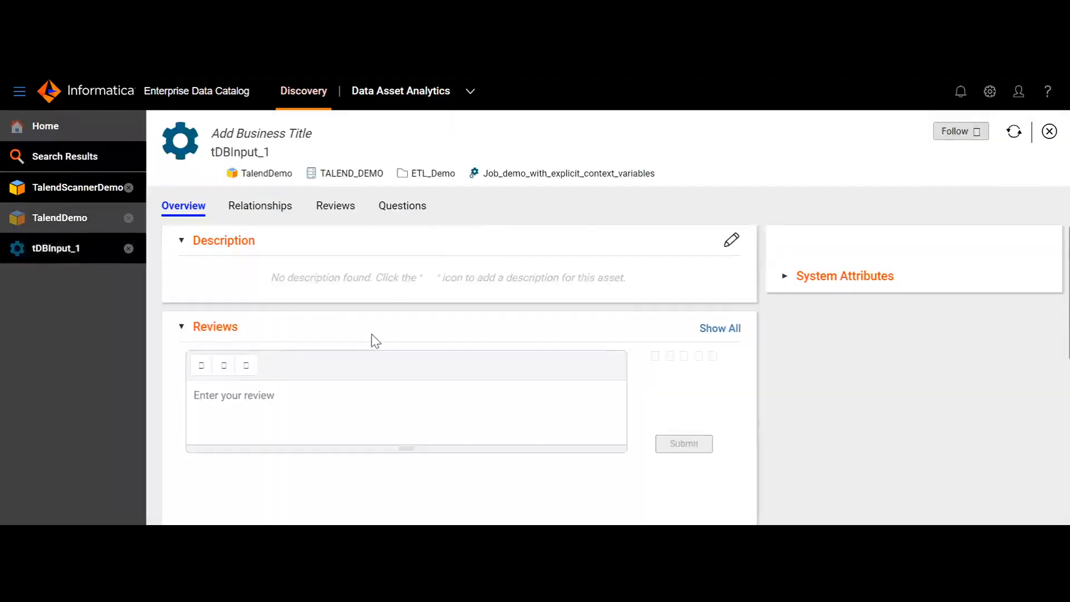
{"action": "scroll", "coordinate": [372, 339], "scroll_direction": "down", "scroll_amount": 2}
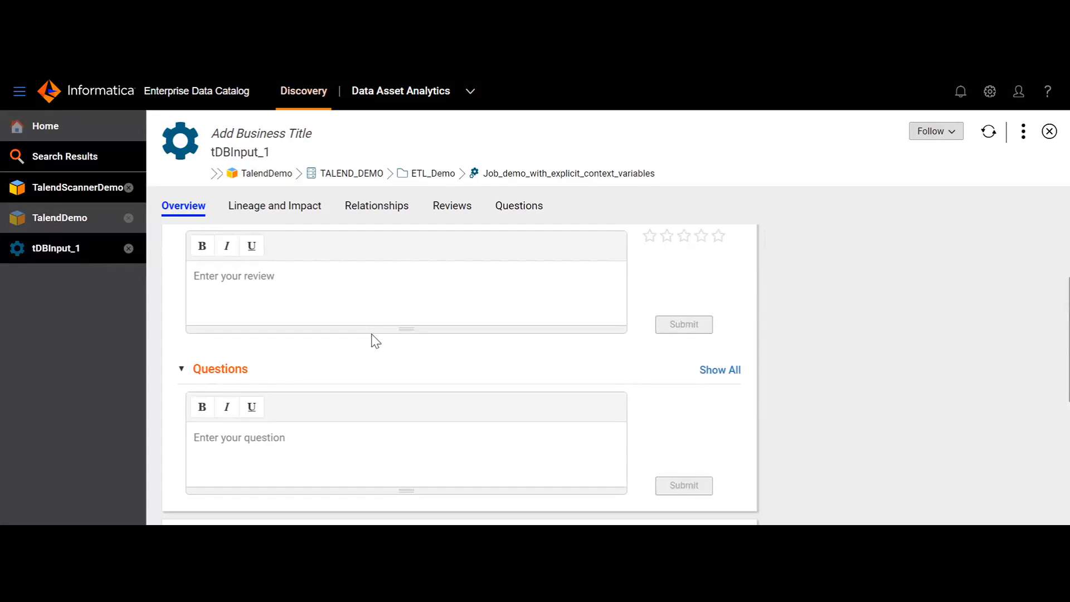
{"action": "scroll", "coordinate": [372, 339], "scroll_direction": "down", "scroll_amount": 3}
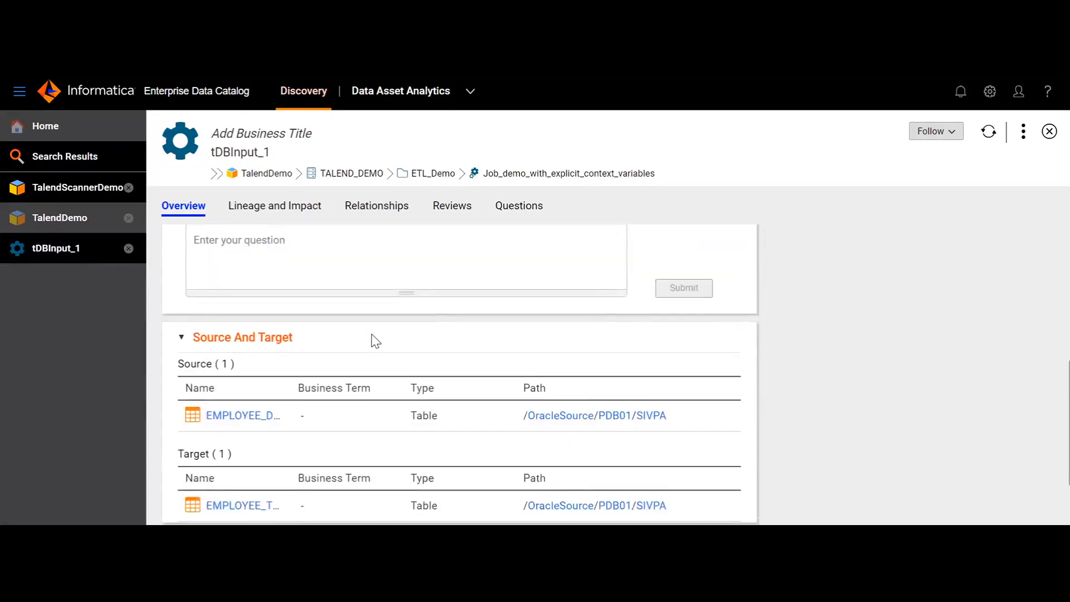
{"action": "left_click", "coordinate": [291, 213]}
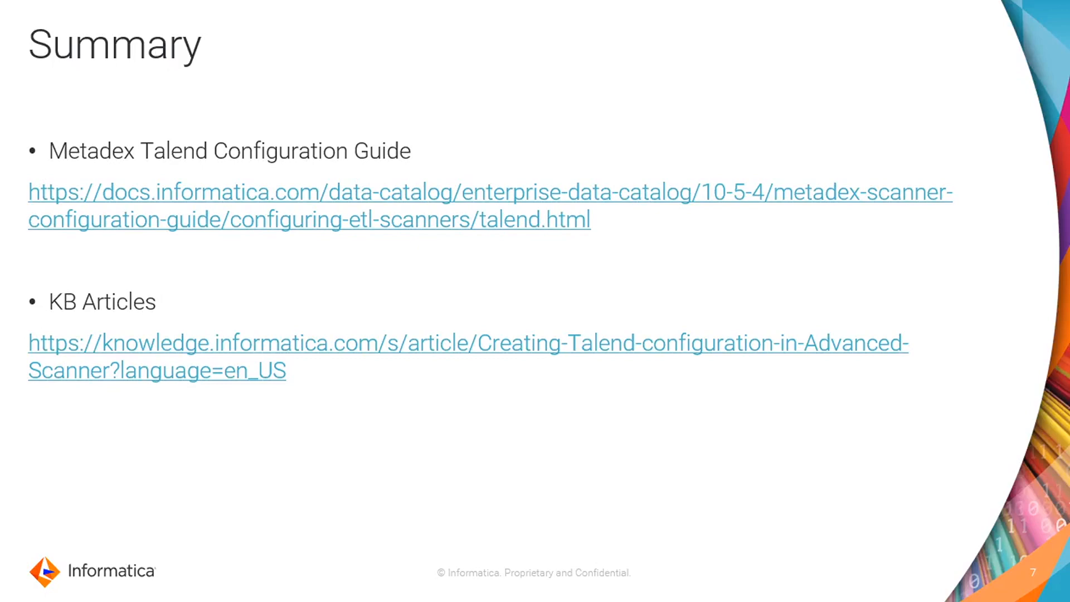
{"action": "key", "text": "Right"}
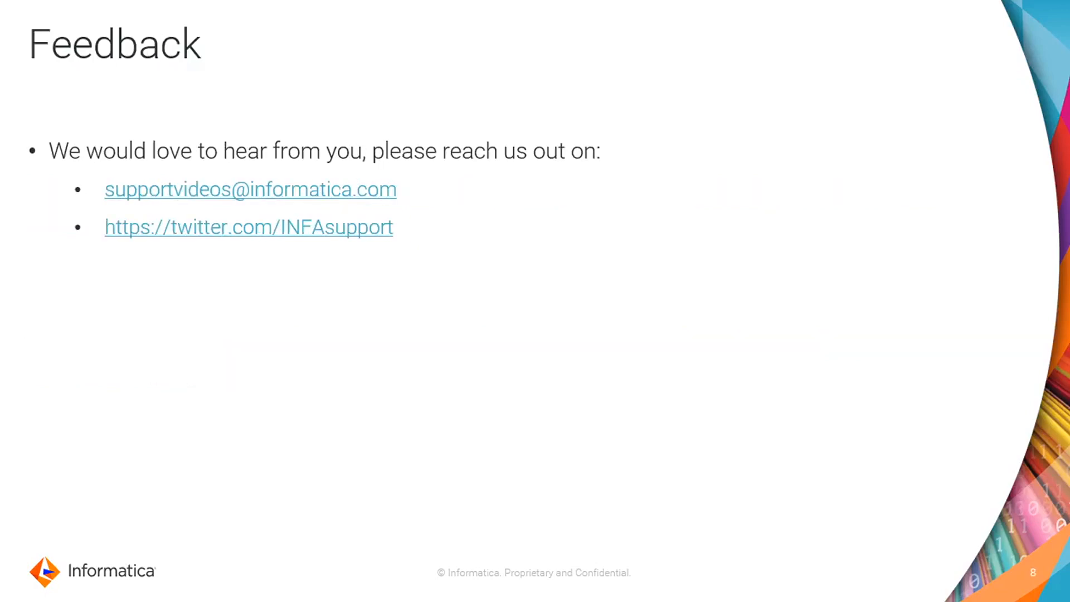